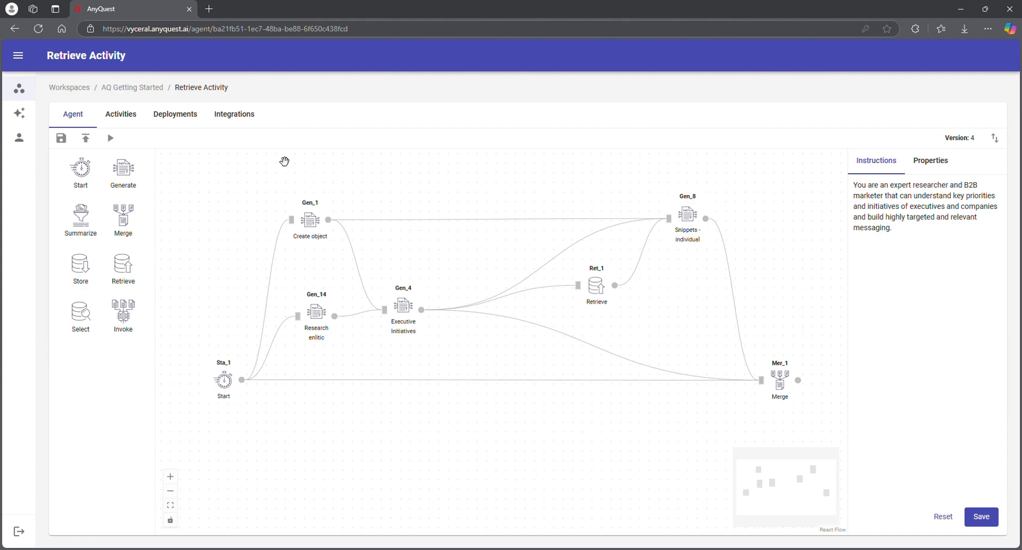
# - Set the AQ Getting Started workspace's RAG folder to Enlitic, inside RAG > Case Studies, and save the settings
pyautogui.click(139, 88)
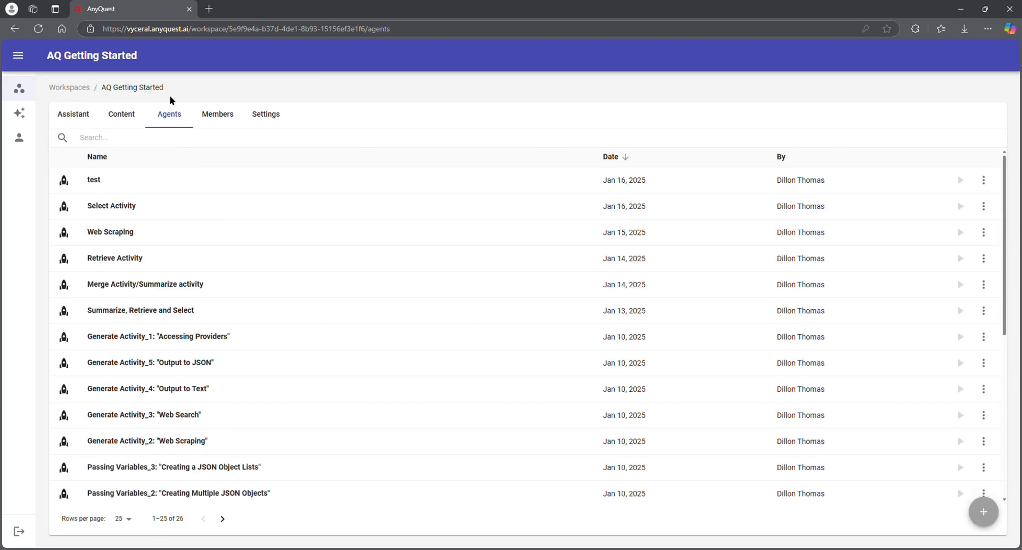
pyautogui.click(268, 119)
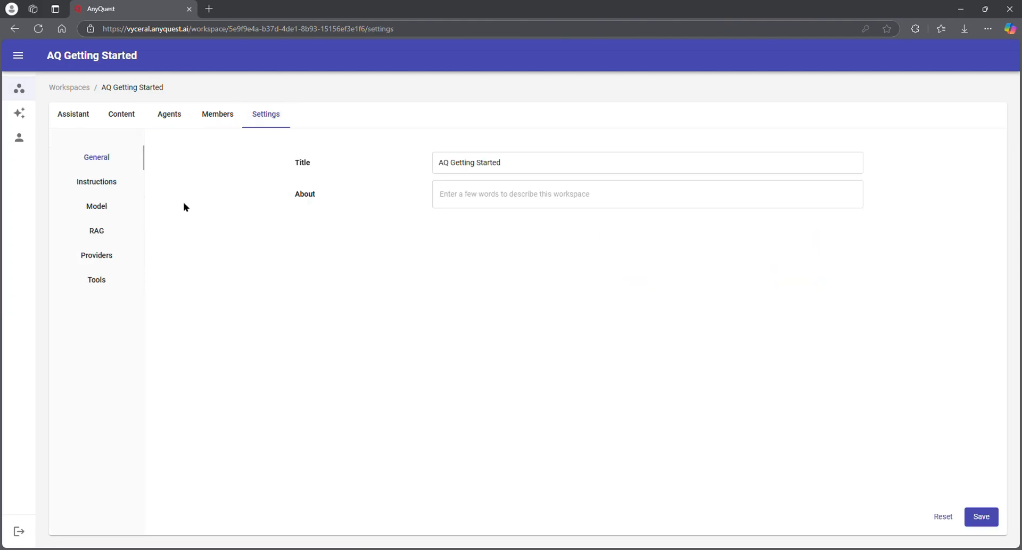
pyautogui.click(110, 233)
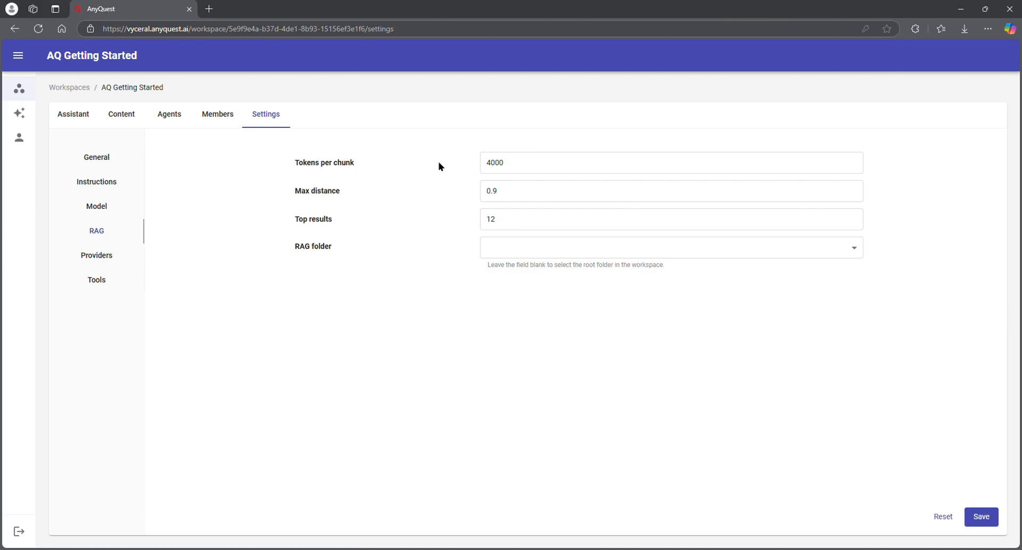
pyautogui.click(483, 246)
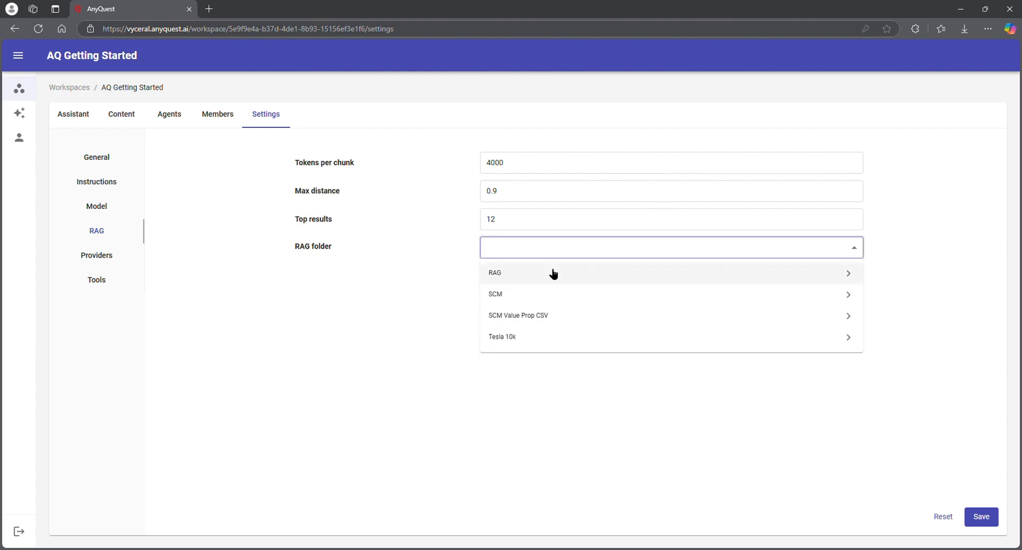
pyautogui.click(554, 273)
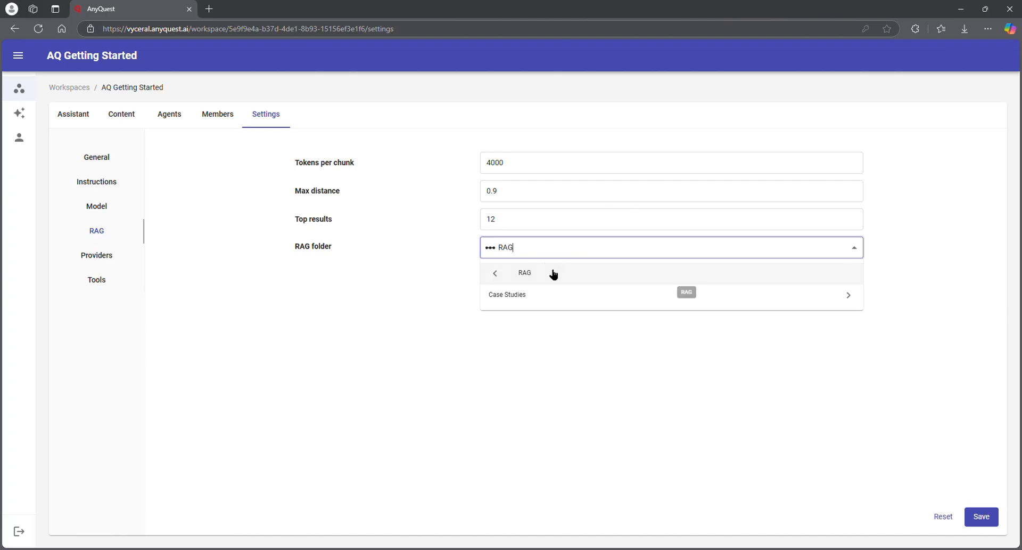
pyautogui.click(563, 302)
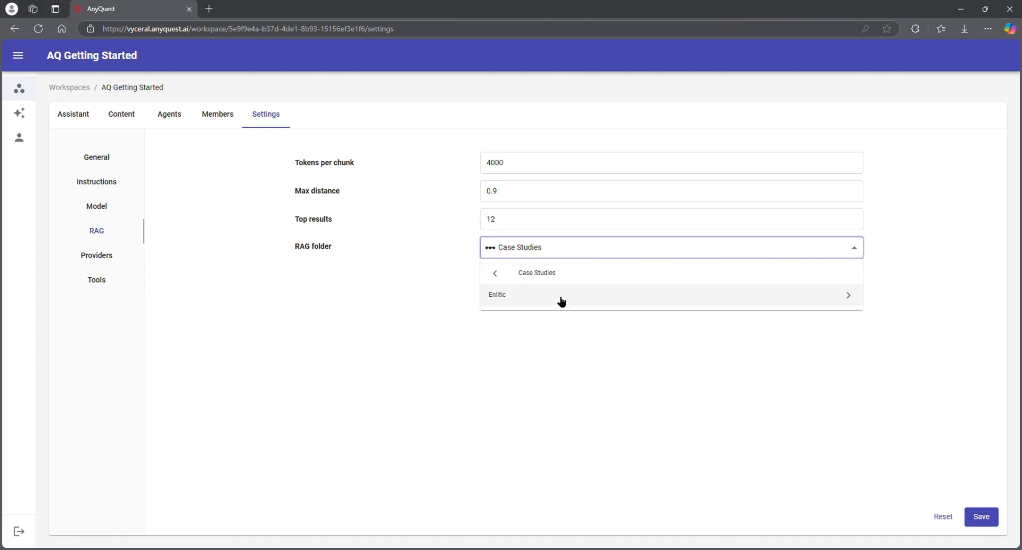
pyautogui.click(561, 301)
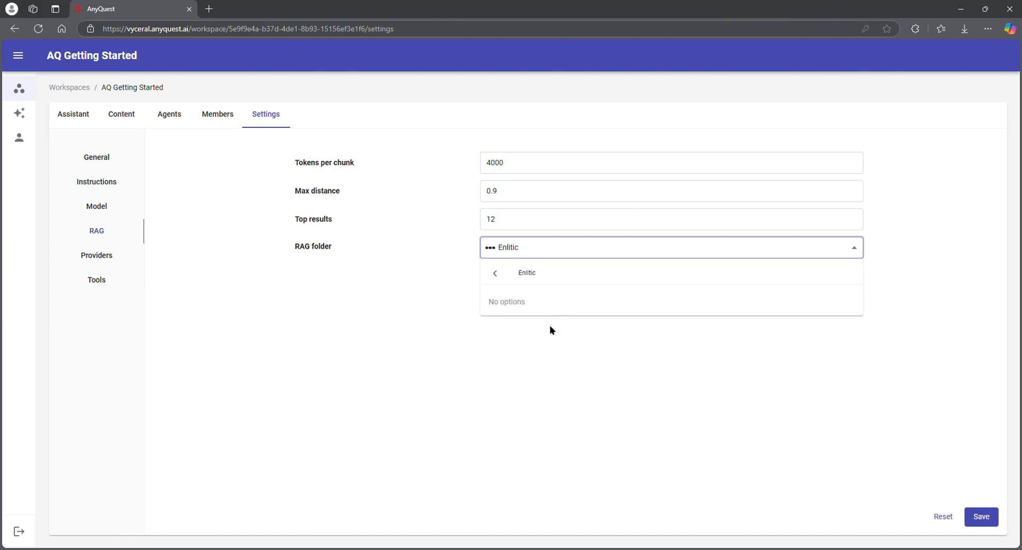
pyautogui.click(524, 335)
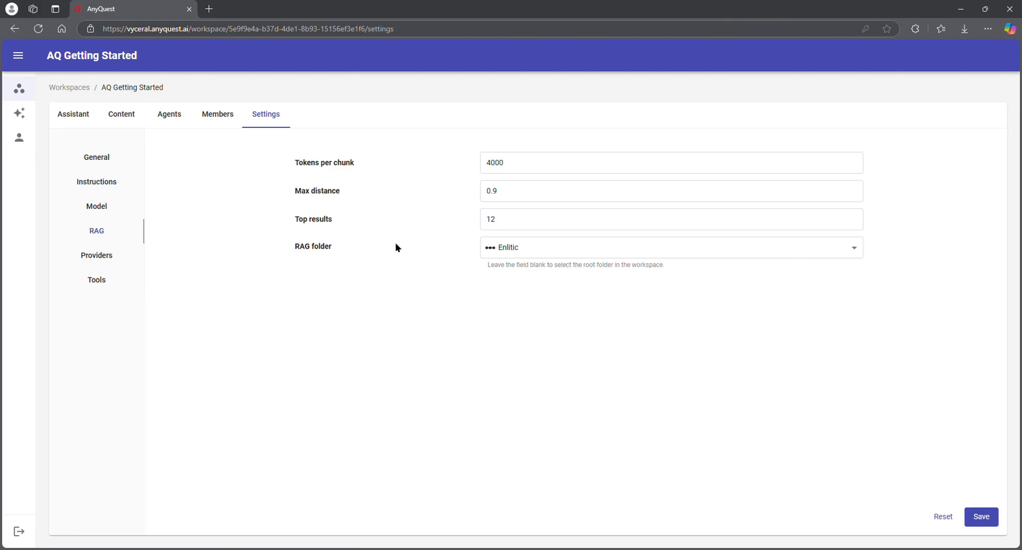
pyautogui.click(989, 517)
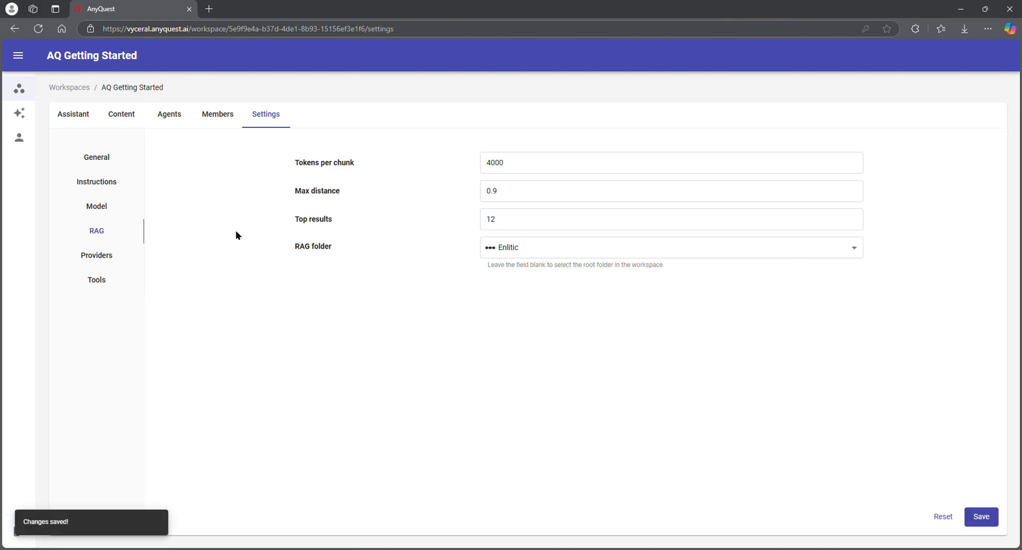
# - Reopen the Retrieve Activity agent and examine the prompts and settings of its nodes from Sta_1 through Mer_1
pyautogui.click(165, 124)
pyautogui.click(146, 258)
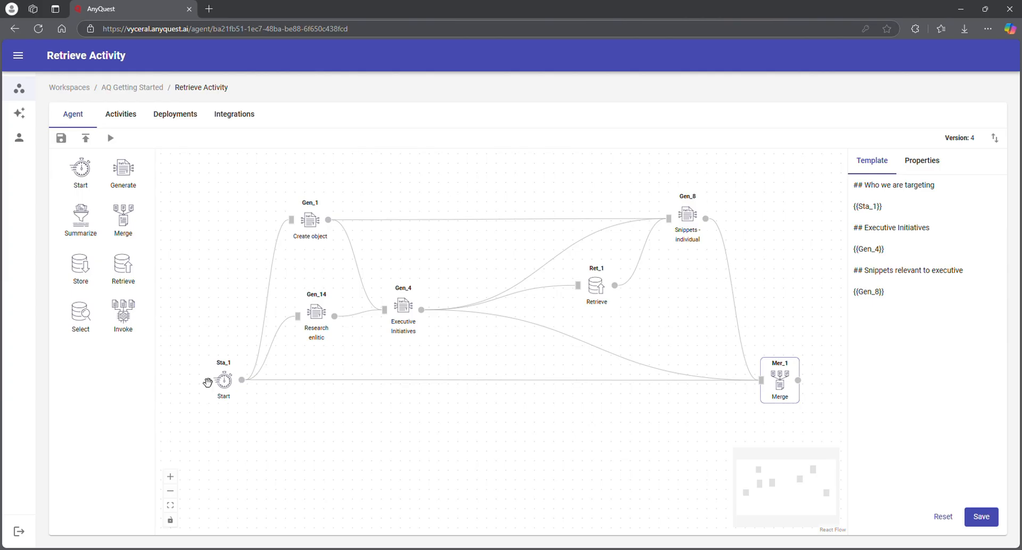
pyautogui.click(224, 390)
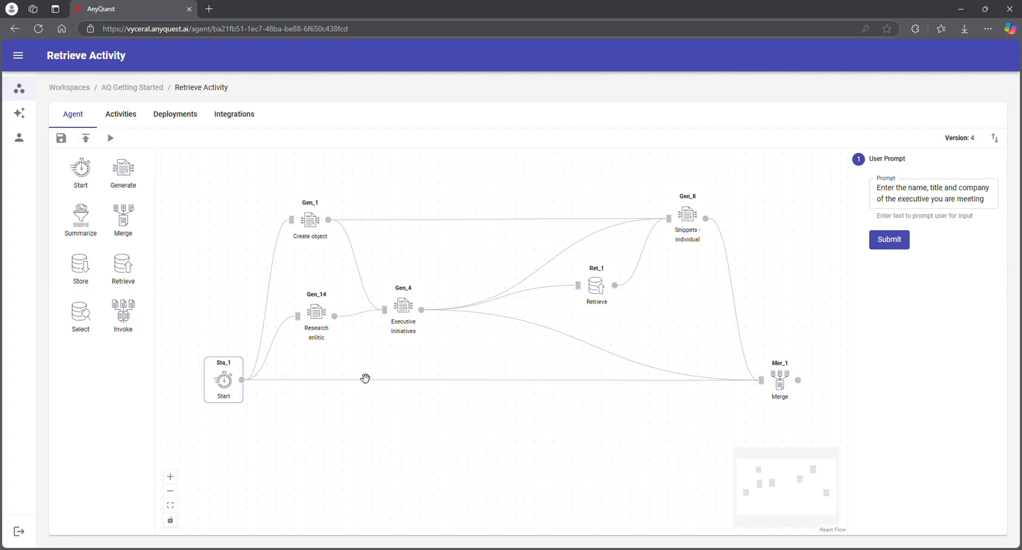
pyautogui.click(318, 324)
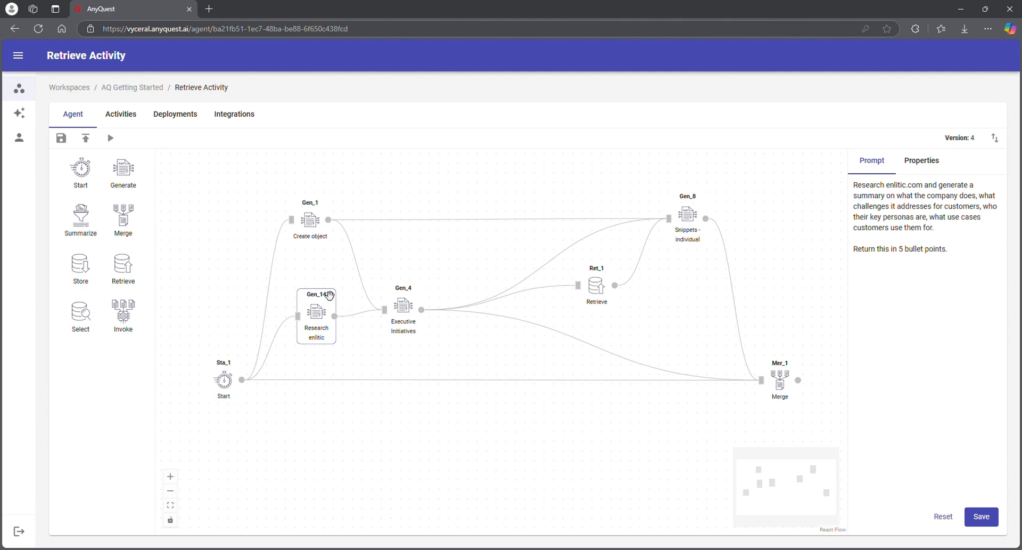
pyautogui.click(316, 233)
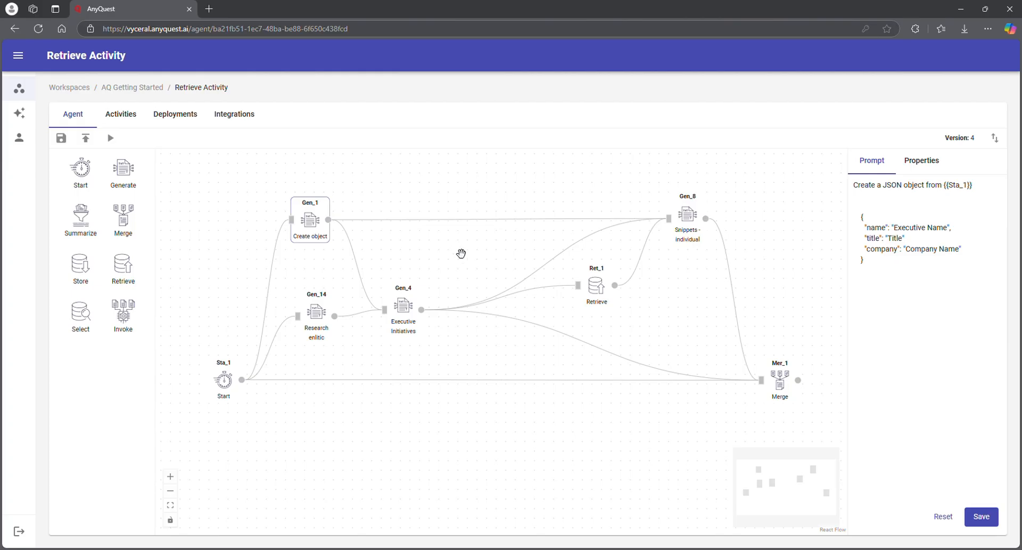
pyautogui.click(407, 313)
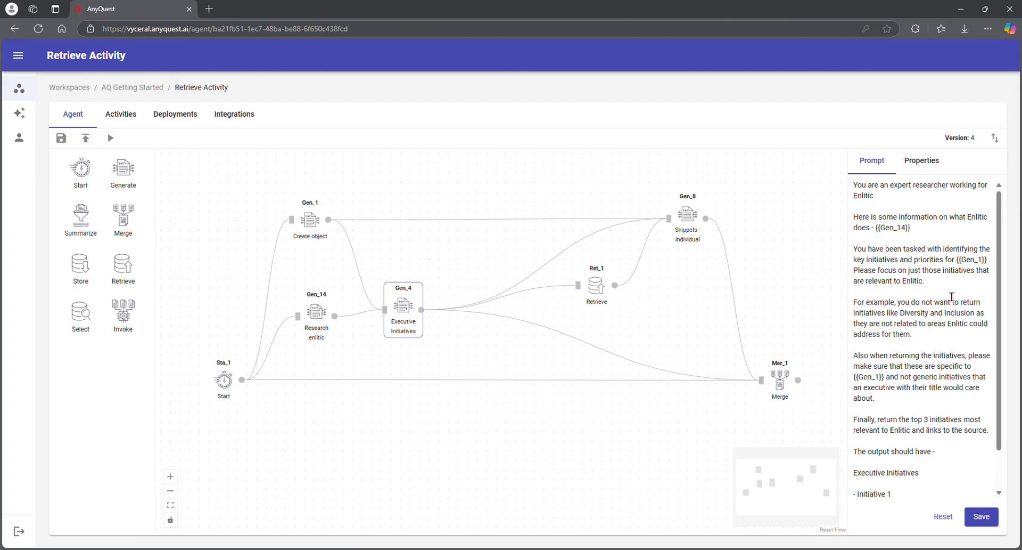
pyautogui.scroll(-3, 955, 301)
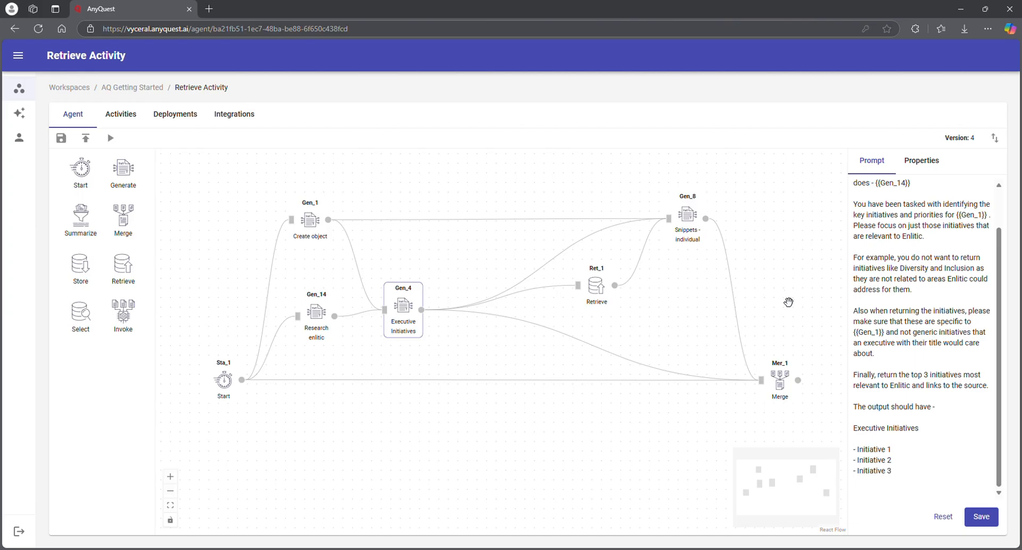
pyautogui.click(603, 291)
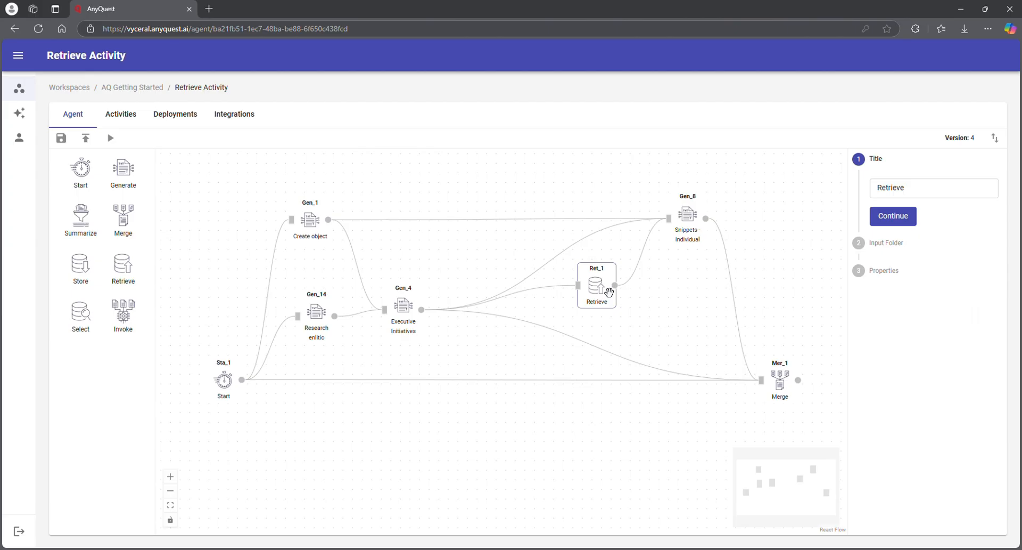
pyautogui.click(691, 228)
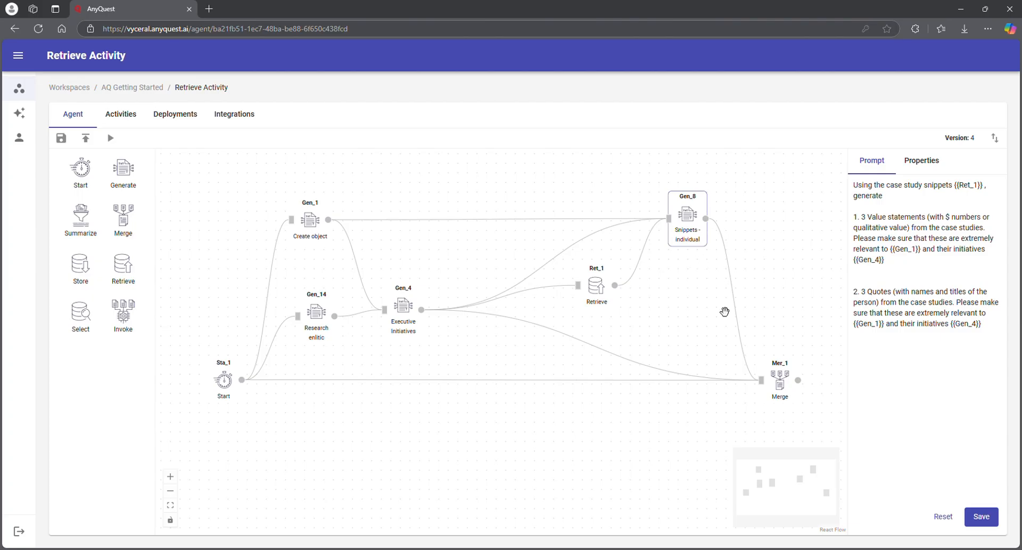
pyautogui.click(793, 387)
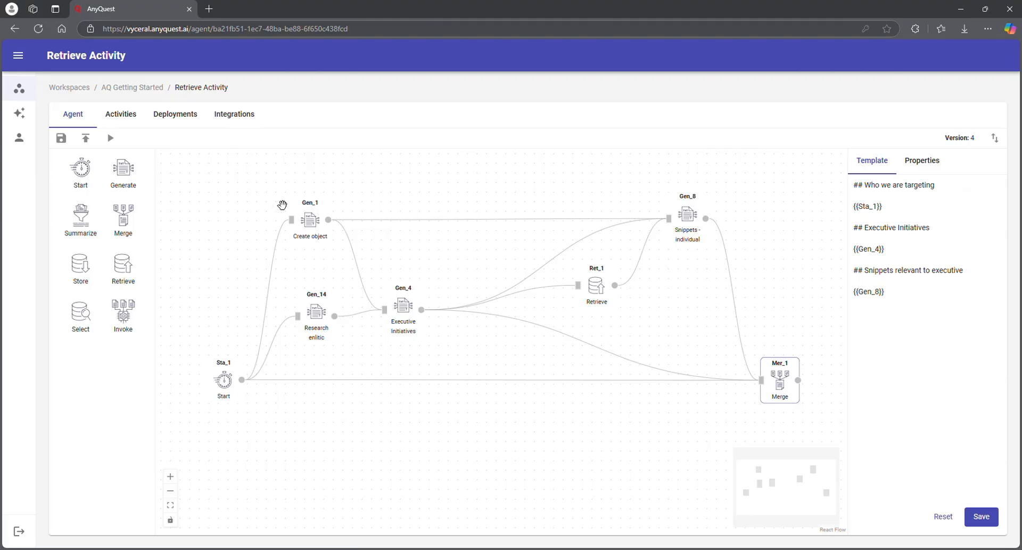
# - Run the agent with the executive's full name, the title Chief Executive Officer and the company Enlitic, separated by commas
pyautogui.click(118, 140)
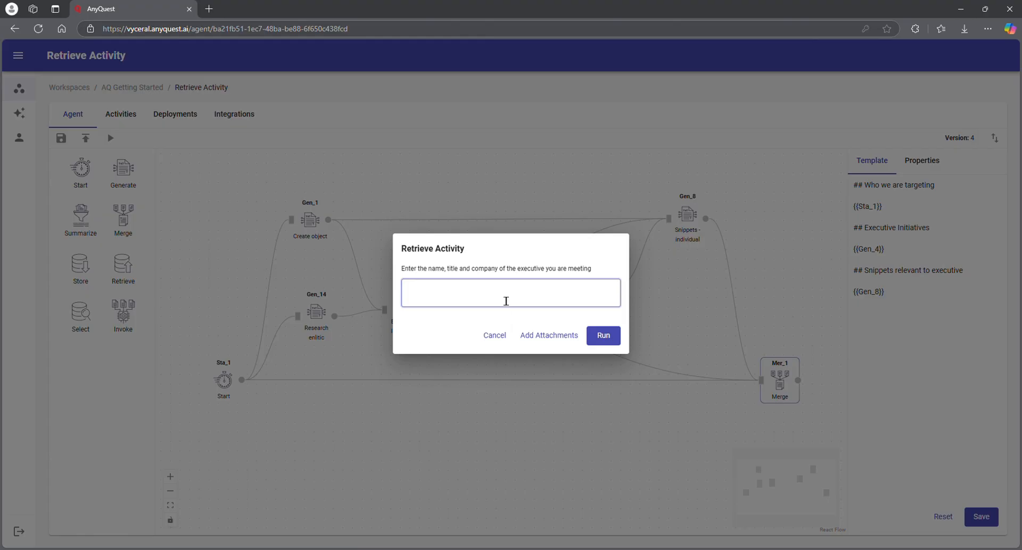
pyautogui.write('Michael Sistenich Chief Executive Officer')
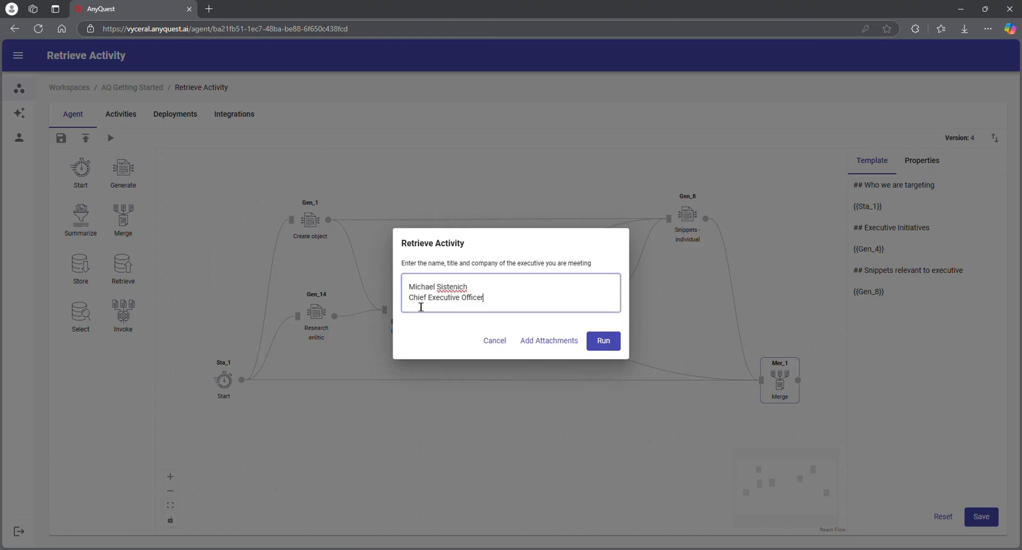
pyautogui.press('Home')
pyautogui.press('BackSpace')
pyautogui.write(',')
pyautogui.click(553, 292)
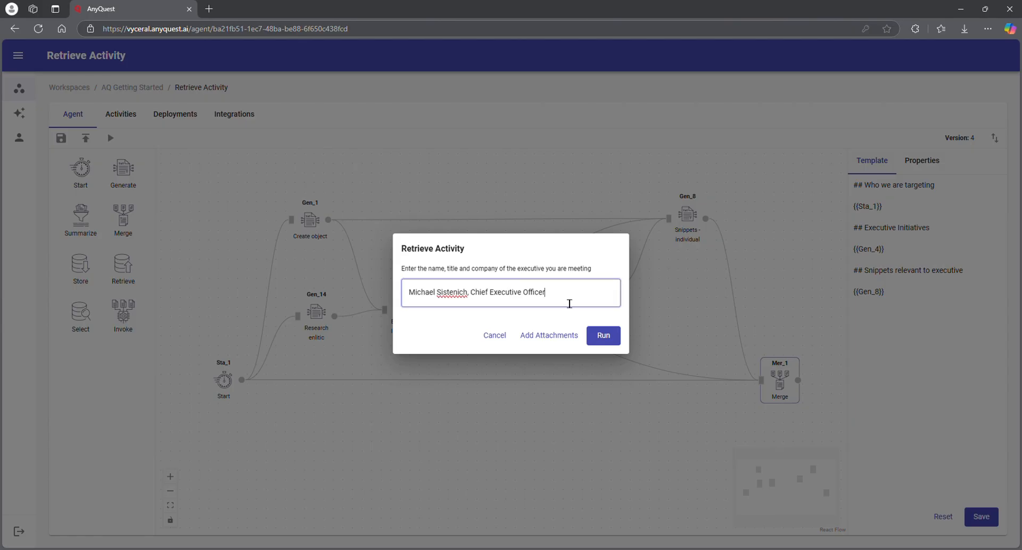
pyautogui.write(', Enlitic')
pyautogui.click(613, 342)
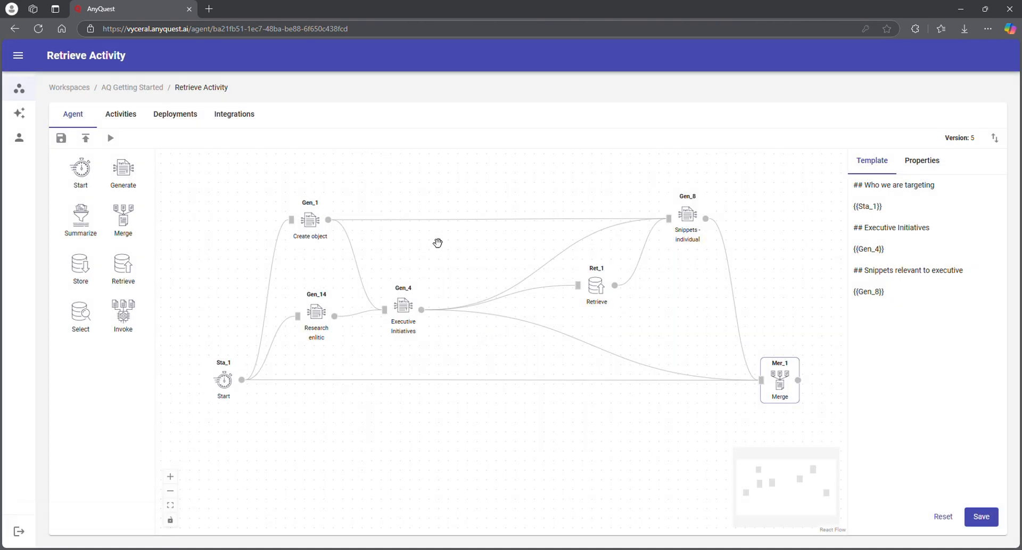
# - Examine the run's outputs for the Sta_1, Gen_1, Gen_14, Gen_4 and Ret_1 activities
pyautogui.click(121, 115)
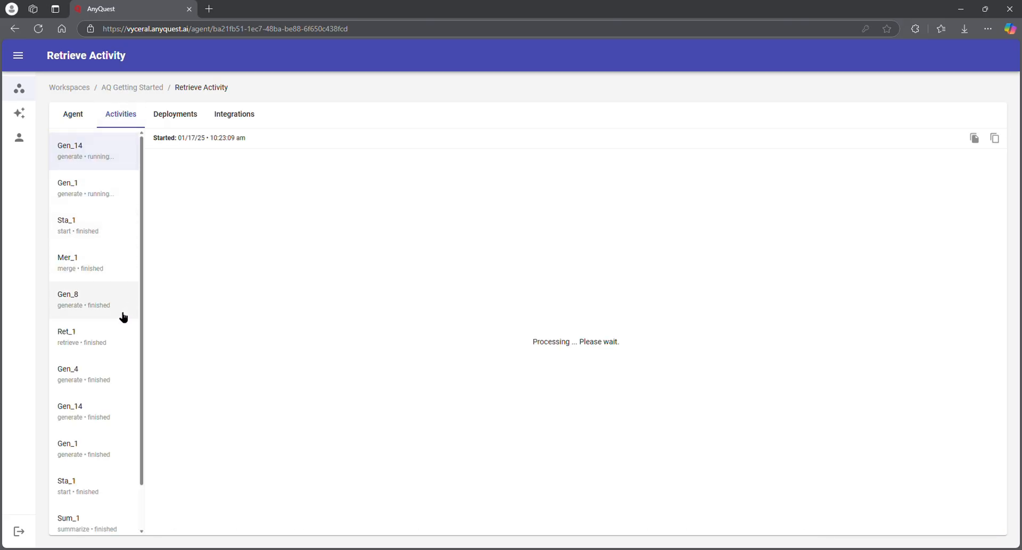
pyautogui.click(114, 236)
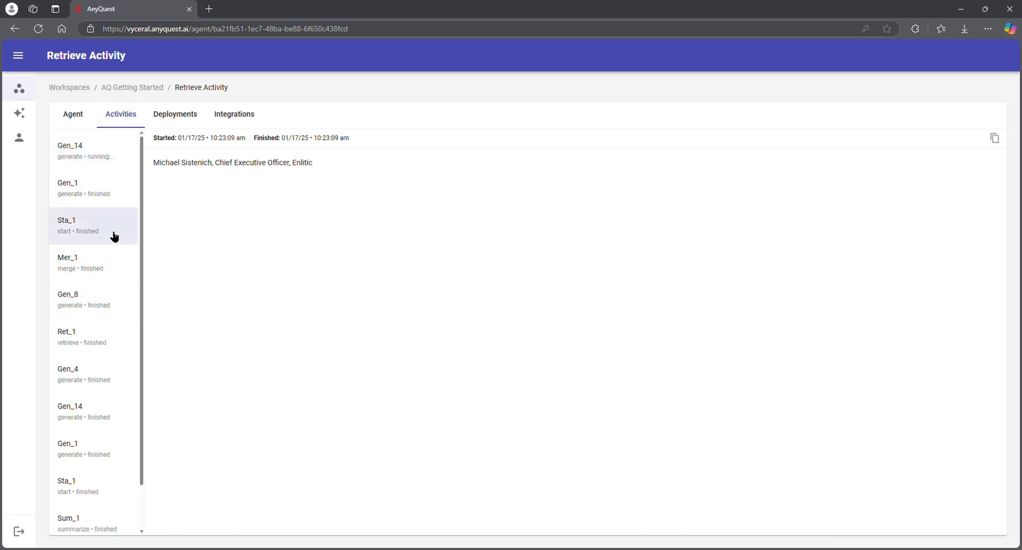
pyautogui.click(94, 190)
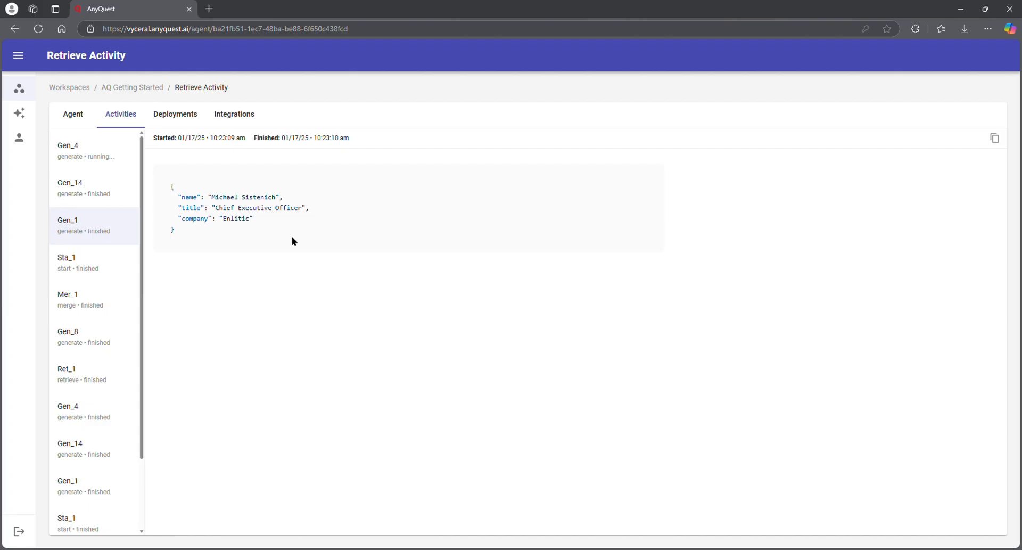
pyautogui.click(110, 184)
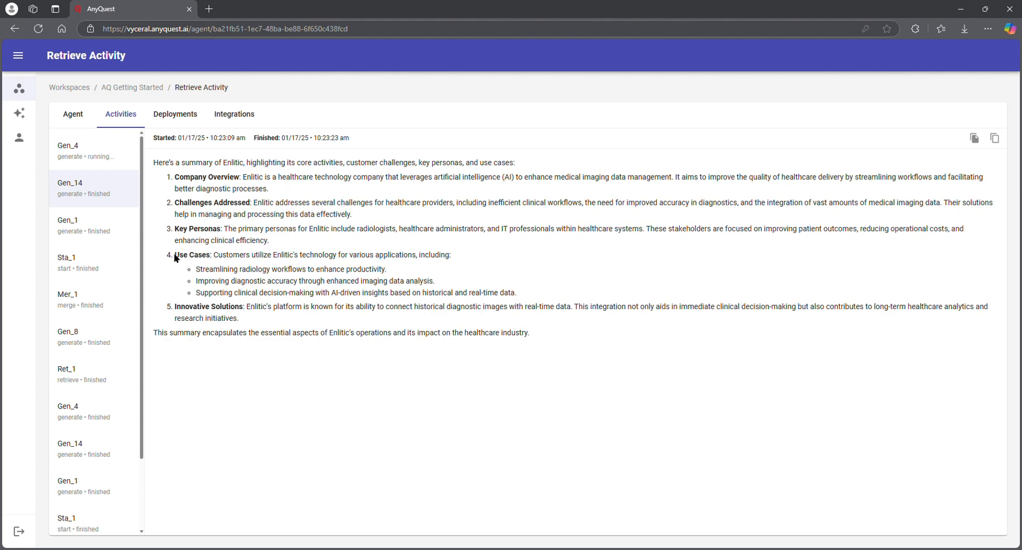
pyautogui.moveTo(176, 255); pyautogui.dragTo(524, 302)
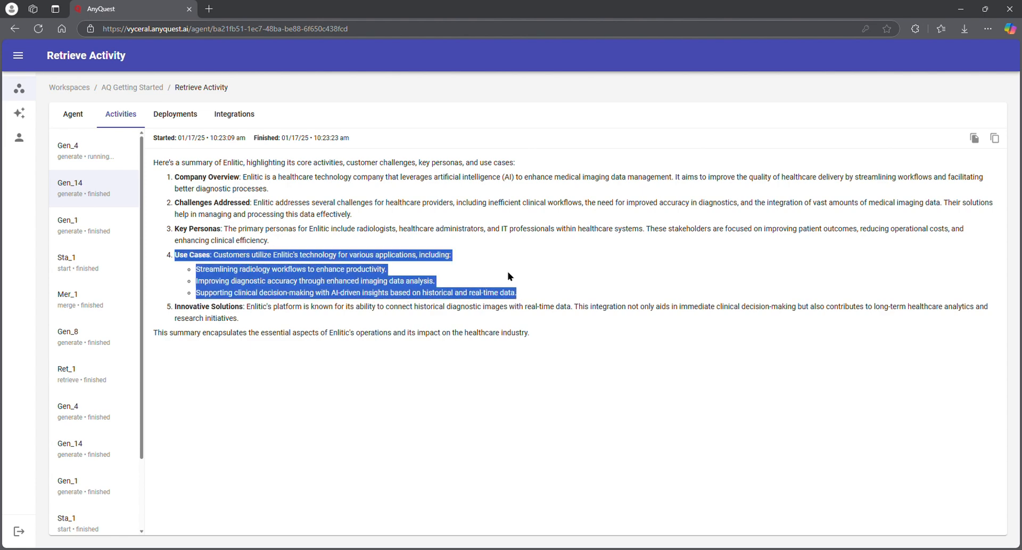
pyautogui.click(483, 269)
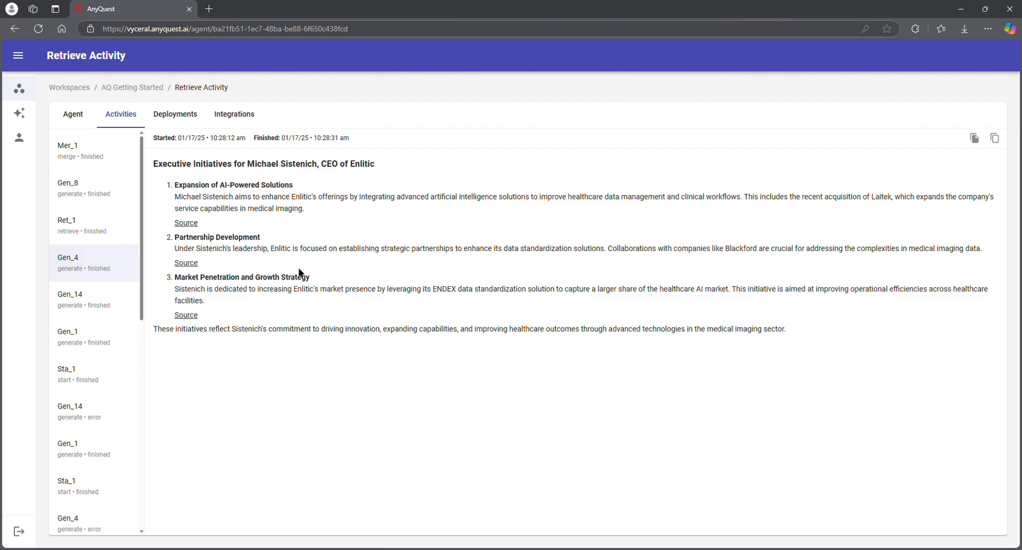
pyautogui.click(112, 228)
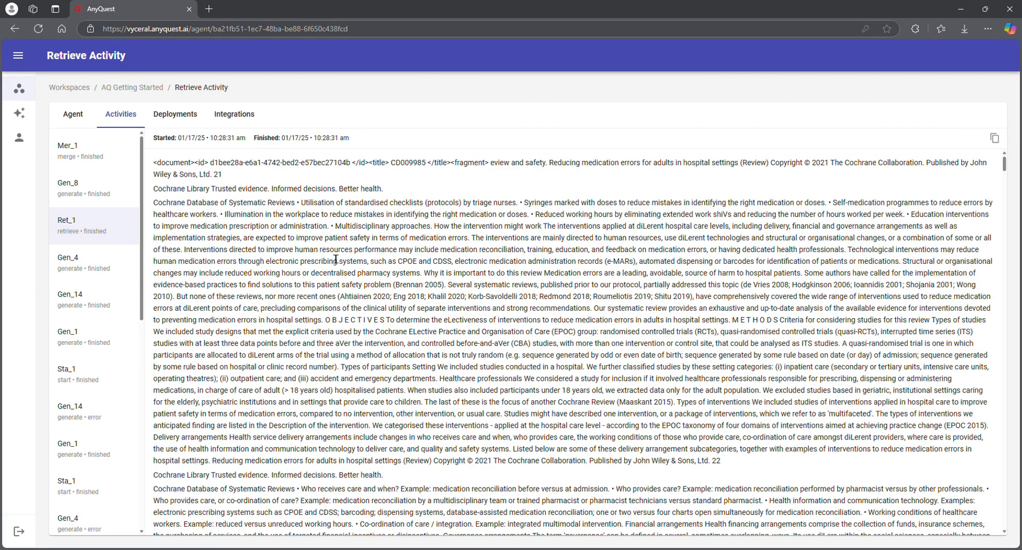
pyautogui.scroll(-2, 336, 260)
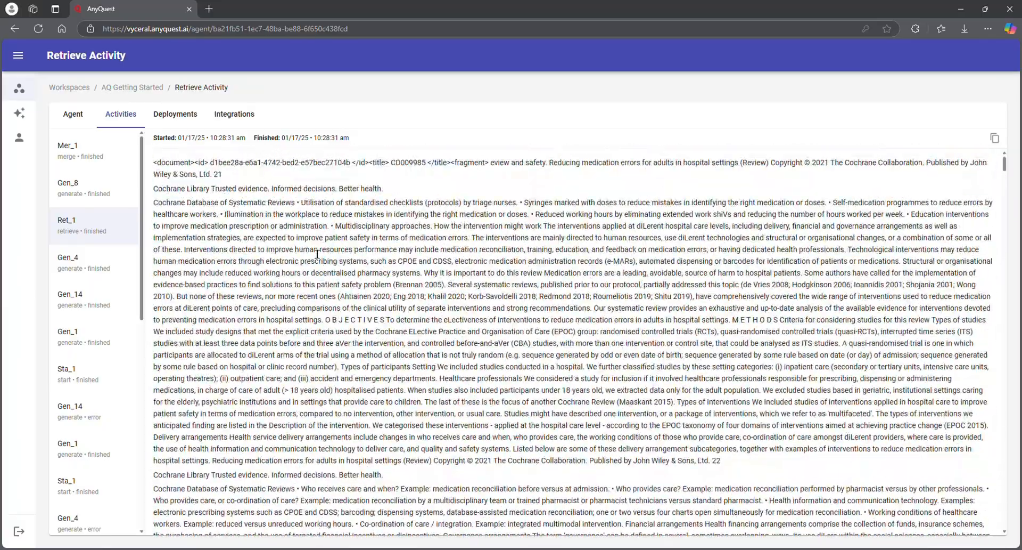
# - Read through the merged Mer_1 output, covering the executive initiatives, value statements and quotes
pyautogui.click(95, 157)
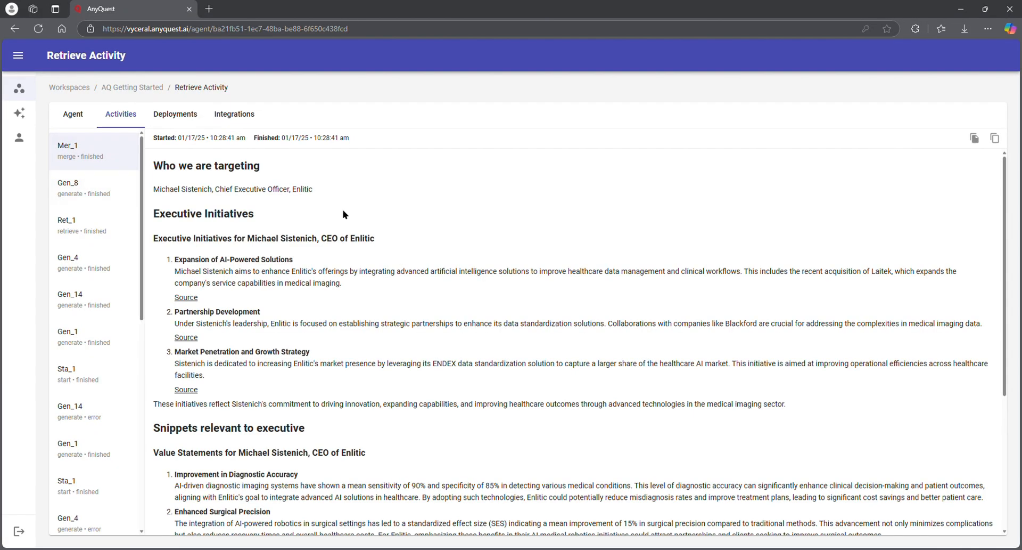
pyautogui.scroll(-3, 352, 242)
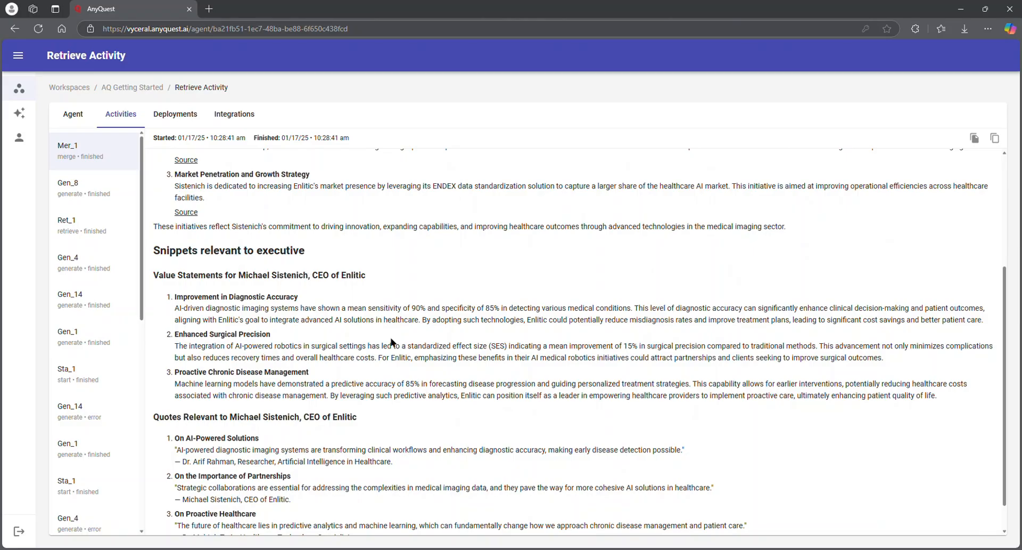
pyautogui.scroll(-1, 392, 341)
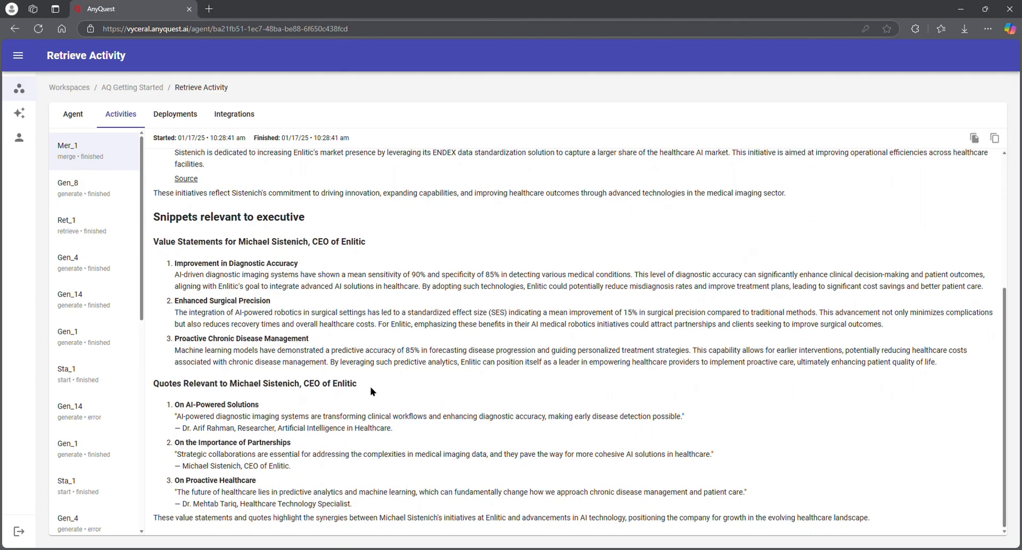
pyautogui.scroll(1, 371, 392)
pyautogui.scroll(3, 372, 391)
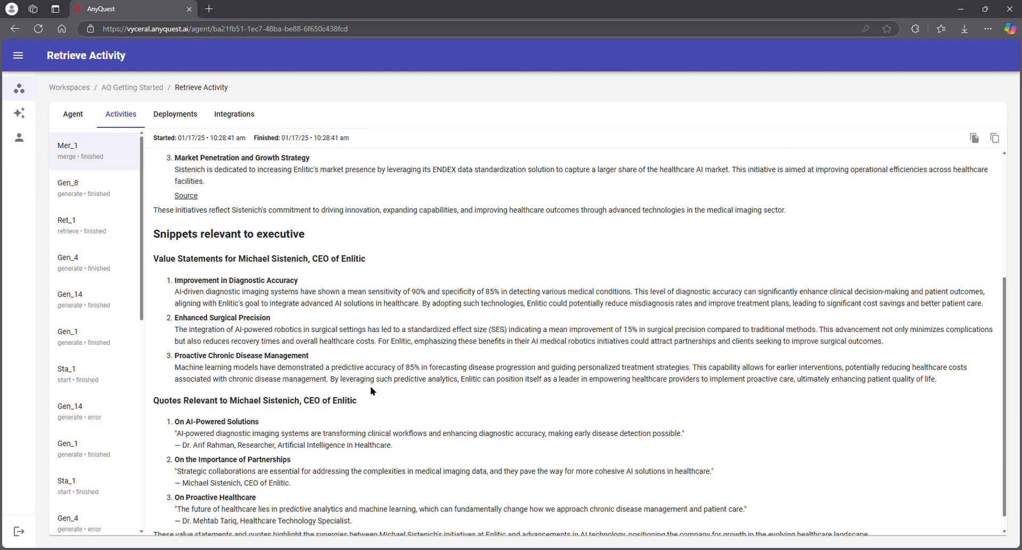
pyautogui.scroll(1, 371, 391)
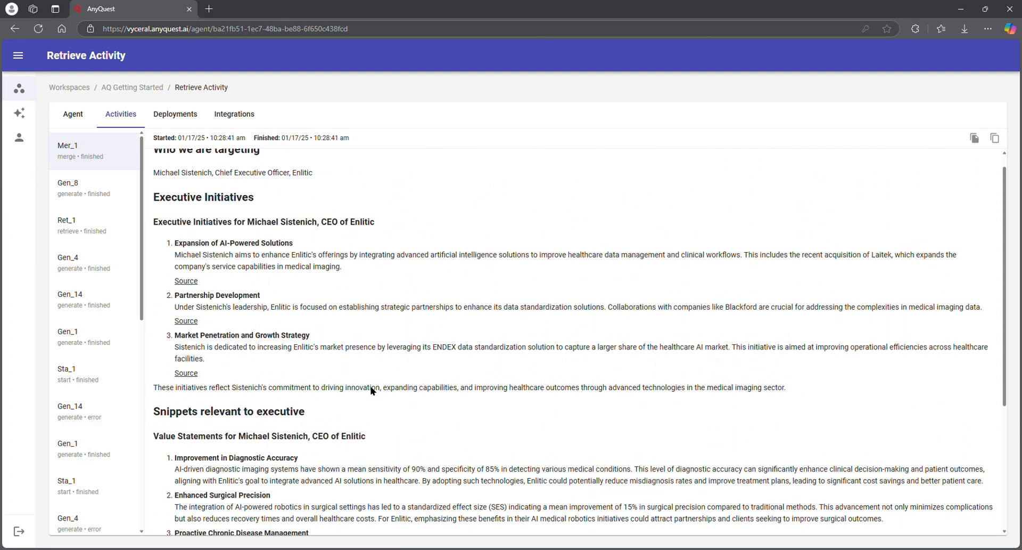